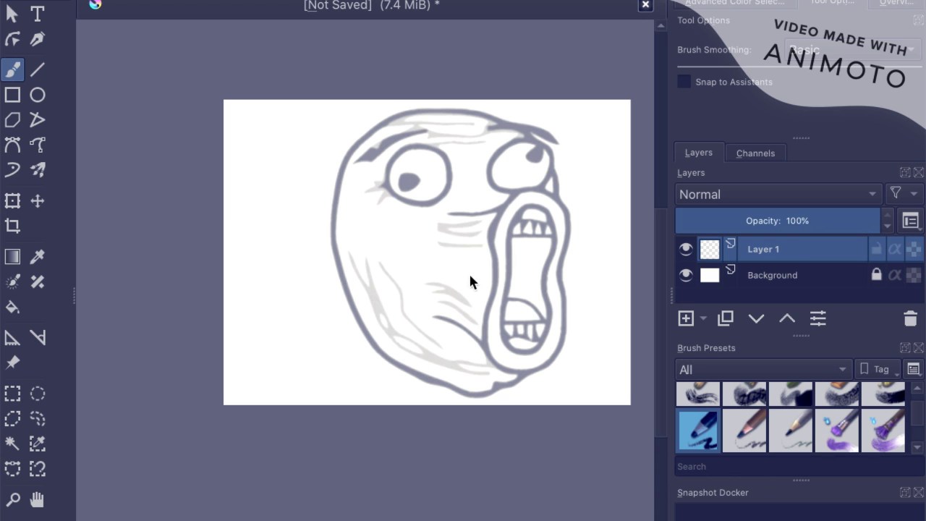
- Zoom in and trace the head's outline in black from the left cheek over the forehead to the end of the right eyebrow
{"action": "left_click", "coordinate": [13, 497]}
{"action": "mouse_move", "coordinate": [370, 217]}
{"action": "left_mouse_down"}
{"action": "mouse_move", "coordinate": [361, 213]}
{"action": "mouse_move", "coordinate": [370, 220]}
{"action": "left_mouse_up"}
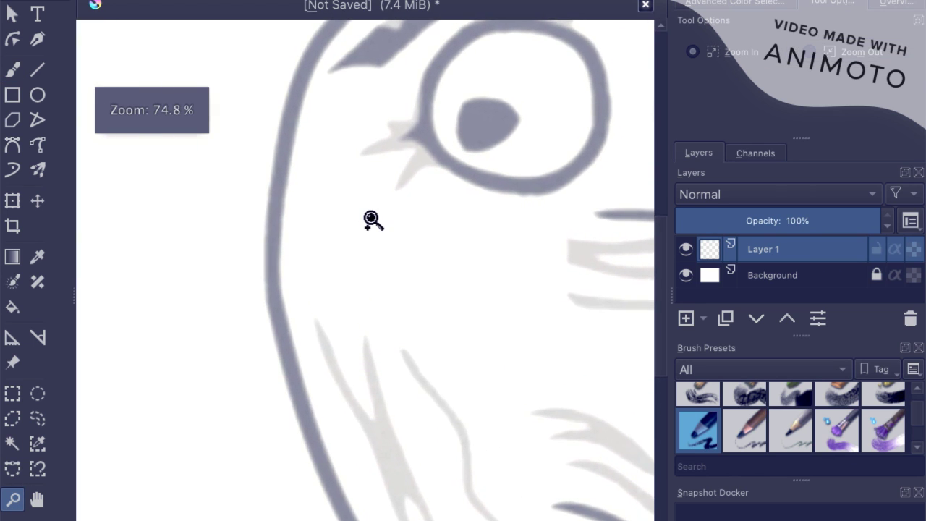
{"action": "left_click", "coordinate": [13, 69]}
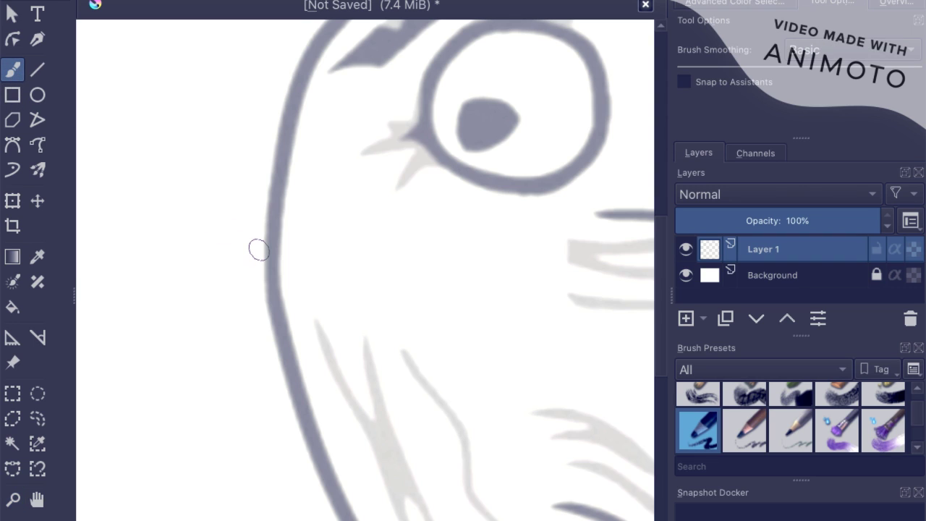
{"action": "mouse_move", "coordinate": [272, 255]}
{"action": "left_mouse_down"}
{"action": "mouse_move", "coordinate": [269, 218]}
{"action": "mouse_move", "coordinate": [311, 56]}
{"action": "mouse_move", "coordinate": [273, 171]}
{"action": "mouse_move", "coordinate": [317, 102]}
{"action": "mouse_move", "coordinate": [428, 42]}
{"action": "mouse_move", "coordinate": [401, 79]}
{"action": "mouse_move", "coordinate": [323, 105]}
{"action": "mouse_move", "coordinate": [422, 94]}
{"action": "mouse_move", "coordinate": [497, 99]}
{"action": "mouse_move", "coordinate": [611, 135]}
{"action": "mouse_move", "coordinate": [575, 146]}
{"action": "mouse_move", "coordinate": [649, 146]}
{"action": "mouse_move", "coordinate": [477, 97]}
{"action": "mouse_move", "coordinate": [550, 114]}
{"action": "mouse_move", "coordinate": [594, 141]}
{"action": "left_mouse_up"}
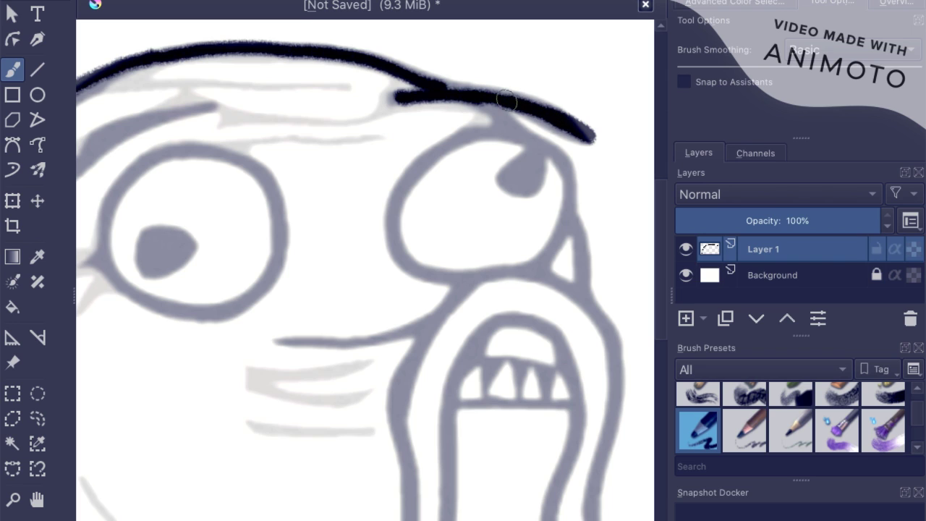
- Trace the right eye's outline and its link to the eyebrow, and paint its pupil as a solid black oval
{"action": "mouse_move", "coordinate": [478, 106]}
{"action": "left_mouse_down"}
{"action": "mouse_move", "coordinate": [557, 153]}
{"action": "mouse_move", "coordinate": [570, 168]}
{"action": "mouse_move", "coordinate": [570, 214]}
{"action": "mouse_move", "coordinate": [560, 240]}
{"action": "mouse_move", "coordinate": [539, 257]}
{"action": "mouse_move", "coordinate": [466, 278]}
{"action": "mouse_move", "coordinate": [422, 275]}
{"action": "mouse_move", "coordinate": [391, 216]}
{"action": "mouse_move", "coordinate": [396, 192]}
{"action": "mouse_move", "coordinate": [441, 139]}
{"action": "mouse_move", "coordinate": [481, 124]}
{"action": "mouse_move", "coordinate": [506, 129]}
{"action": "mouse_move", "coordinate": [517, 155]}
{"action": "mouse_move", "coordinate": [500, 177]}
{"action": "mouse_move", "coordinate": [524, 192]}
{"action": "mouse_move", "coordinate": [552, 165]}
{"action": "mouse_move", "coordinate": [550, 147]}
{"action": "left_mouse_up"}
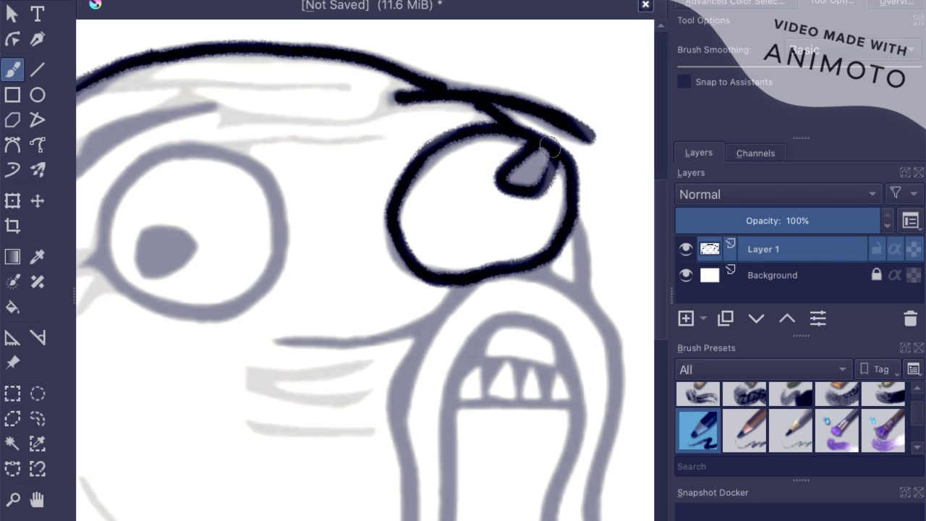
{"action": "key", "text": "ctrl+z"}
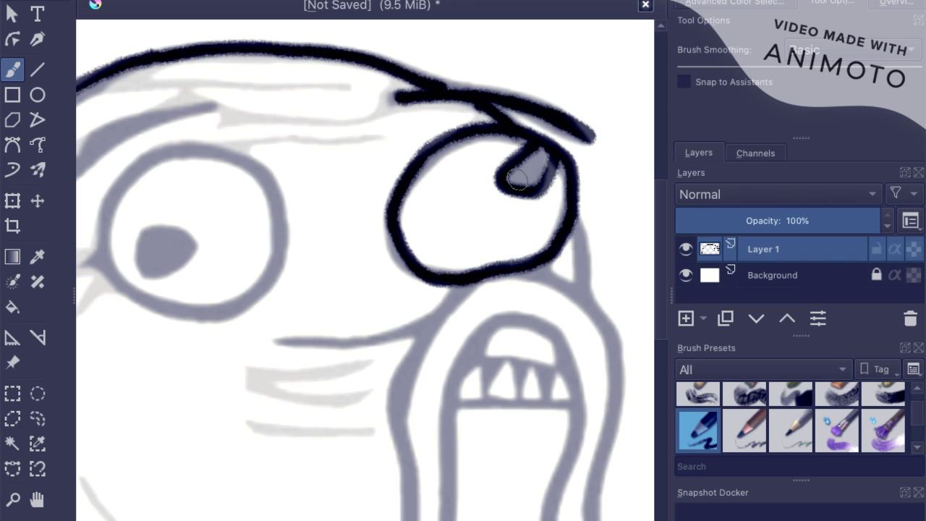
{"action": "key", "text": "ctrl+z"}
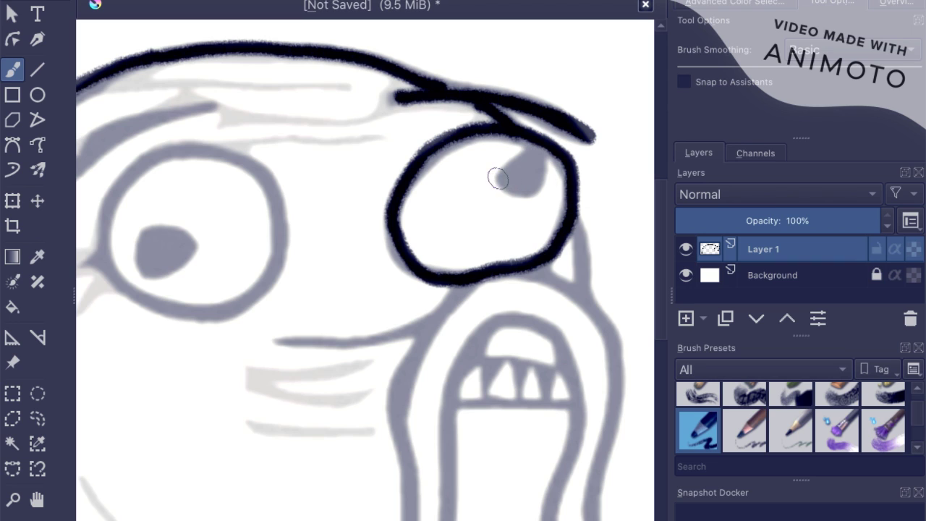
{"action": "mouse_move", "coordinate": [497, 179]}
{"action": "left_mouse_down"}
{"action": "mouse_move", "coordinate": [504, 157]}
{"action": "mouse_move", "coordinate": [526, 149]}
{"action": "mouse_move", "coordinate": [544, 174]}
{"action": "mouse_move", "coordinate": [530, 200]}
{"action": "mouse_move", "coordinate": [499, 189]}
{"action": "mouse_move", "coordinate": [506, 165]}
{"action": "mouse_move", "coordinate": [532, 163]}
{"action": "mouse_move", "coordinate": [512, 186]}
{"action": "mouse_move", "coordinate": [531, 179]}
{"action": "left_mouse_up"}
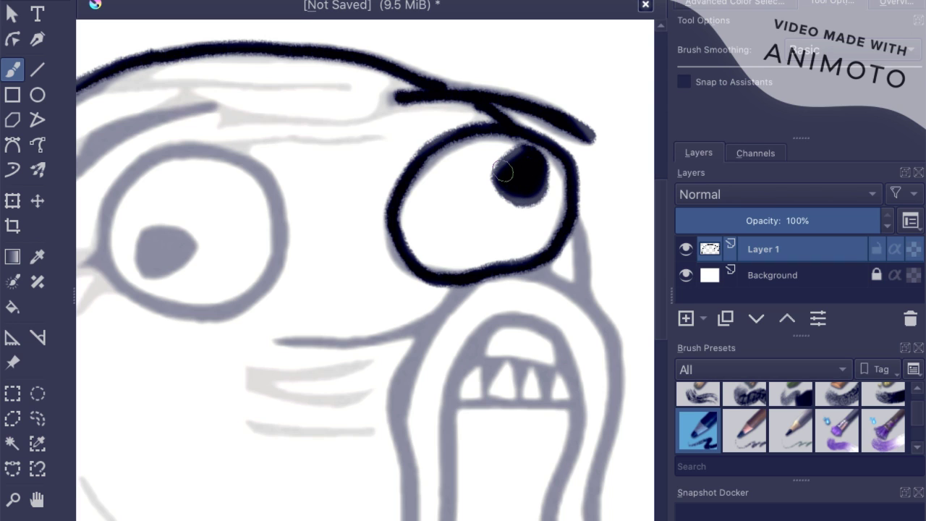
- Trace the fold beside the right eye and the full outer outline of the lips
{"action": "scroll", "coordinate": [504, 172], "scroll_direction": "down", "scroll_amount": 3}
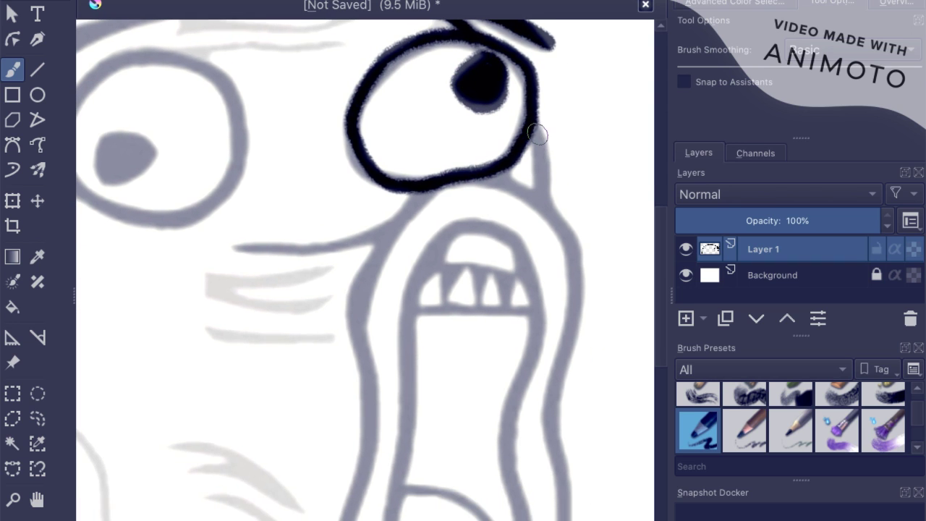
{"action": "mouse_move", "coordinate": [538, 144]}
{"action": "left_mouse_down"}
{"action": "mouse_move", "coordinate": [540, 197]}
{"action": "mouse_move", "coordinate": [492, 181]}
{"action": "mouse_move", "coordinate": [446, 190]}
{"action": "left_mouse_up"}
{"action": "key", "text": "ctrl+z"}
{"action": "mouse_move", "coordinate": [538, 130]}
{"action": "left_mouse_down"}
{"action": "mouse_move", "coordinate": [543, 206]}
{"action": "mouse_move", "coordinate": [494, 176]}
{"action": "mouse_move", "coordinate": [445, 179]}
{"action": "mouse_move", "coordinate": [418, 194]}
{"action": "mouse_move", "coordinate": [378, 251]}
{"action": "mouse_move", "coordinate": [357, 315]}
{"action": "mouse_move", "coordinate": [371, 359]}
{"action": "mouse_move", "coordinate": [371, 436]}
{"action": "mouse_move", "coordinate": [346, 516]}
{"action": "mouse_move", "coordinate": [323, 500]}
{"action": "mouse_move", "coordinate": [285, 403]}
{"action": "left_mouse_up"}
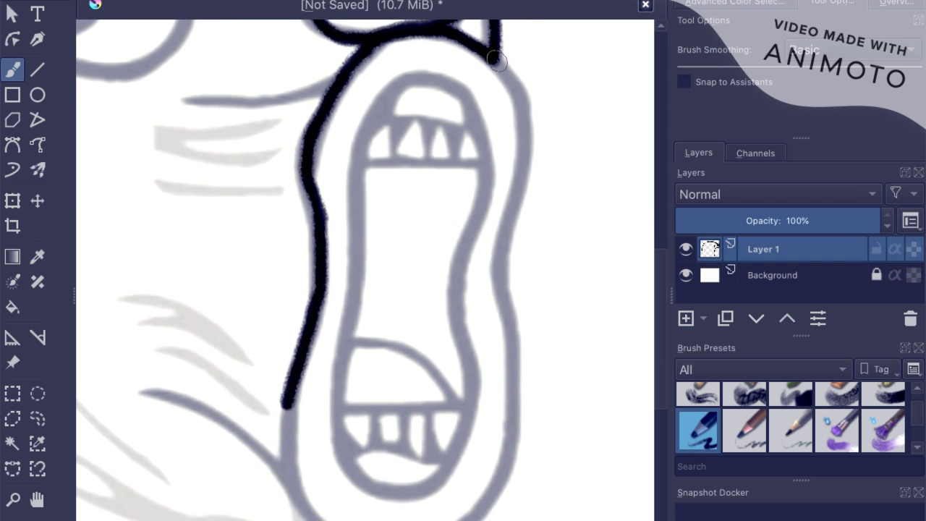
{"action": "mouse_move", "coordinate": [496, 60]}
{"action": "left_mouse_down"}
{"action": "mouse_move", "coordinate": [522, 105]}
{"action": "mouse_move", "coordinate": [525, 136]}
{"action": "mouse_move", "coordinate": [508, 272]}
{"action": "mouse_move", "coordinate": [520, 418]}
{"action": "mouse_move", "coordinate": [508, 486]}
{"action": "mouse_move", "coordinate": [478, 516]}
{"action": "left_mouse_up"}
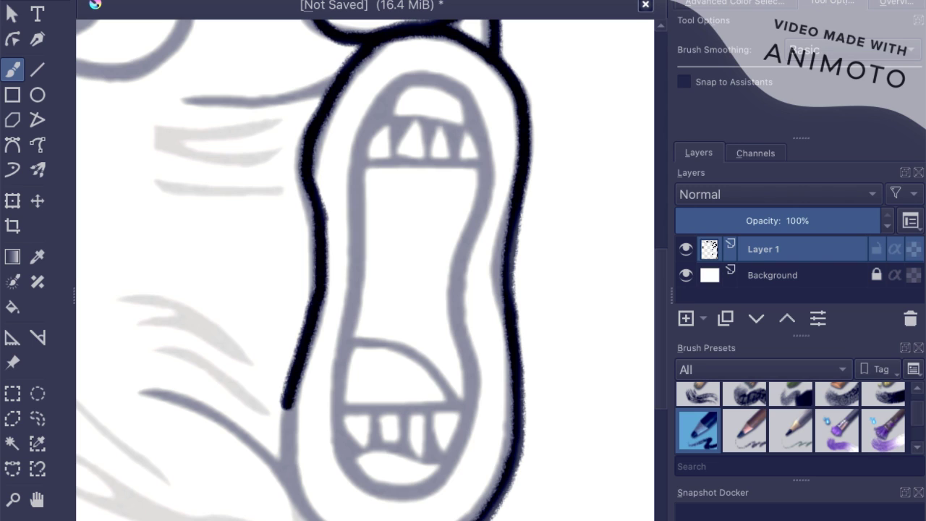
{"action": "mouse_move", "coordinate": [303, 512]}
{"action": "left_mouse_down"}
{"action": "mouse_move", "coordinate": [284, 449]}
{"action": "mouse_move", "coordinate": [286, 402]}
{"action": "left_mouse_up"}
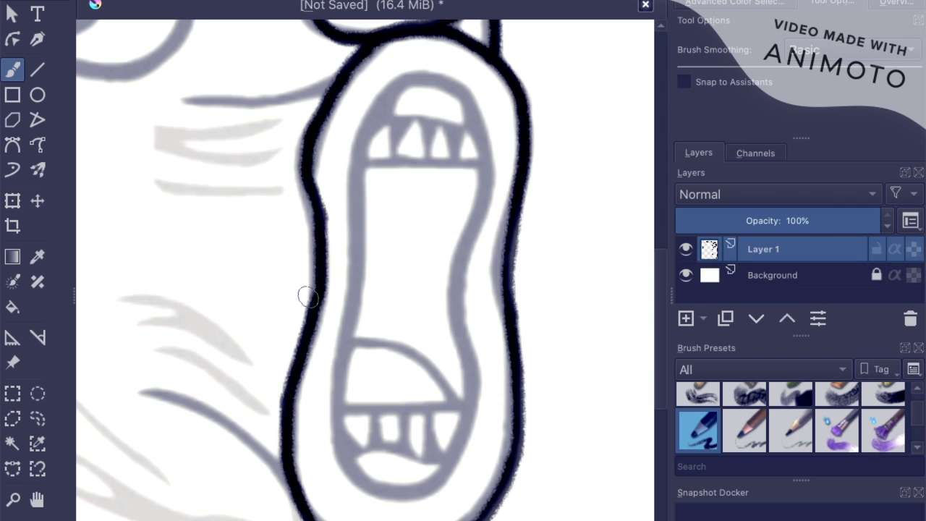
- Trace the inner mouth opening, the tongue curve, and the upper and lower boundary lines of both rows of teeth
{"action": "mouse_move", "coordinate": [356, 171]}
{"action": "left_mouse_down"}
{"action": "mouse_move", "coordinate": [359, 130]}
{"action": "mouse_move", "coordinate": [400, 75]}
{"action": "mouse_move", "coordinate": [444, 80]}
{"action": "mouse_move", "coordinate": [463, 98]}
{"action": "mouse_move", "coordinate": [483, 195]}
{"action": "mouse_move", "coordinate": [456, 330]}
{"action": "mouse_move", "coordinate": [478, 391]}
{"action": "mouse_move", "coordinate": [461, 441]}
{"action": "mouse_move", "coordinate": [411, 496]}
{"action": "mouse_move", "coordinate": [374, 496]}
{"action": "mouse_move", "coordinate": [351, 474]}
{"action": "mouse_move", "coordinate": [331, 419]}
{"action": "mouse_move", "coordinate": [331, 367]}
{"action": "mouse_move", "coordinate": [355, 272]}
{"action": "mouse_move", "coordinate": [355, 165]}
{"action": "left_mouse_up"}
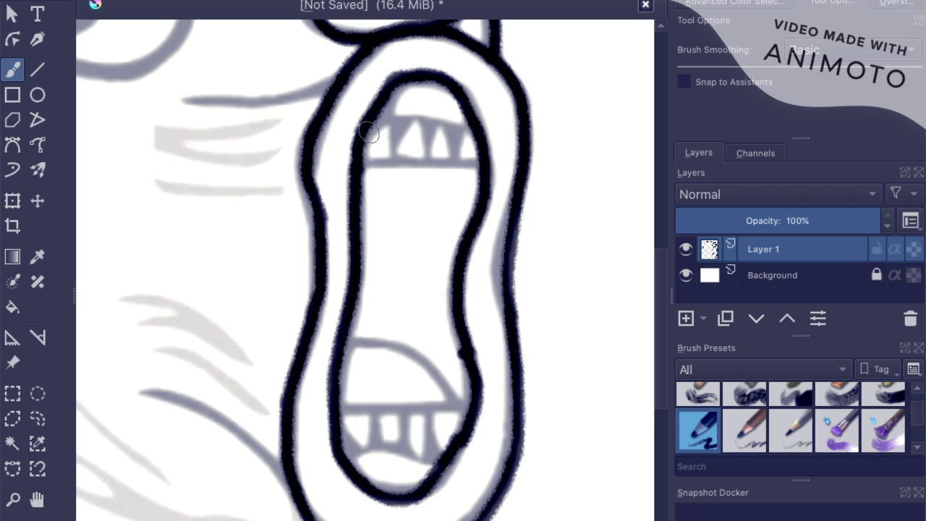
{"action": "left_click_drag", "start_coordinate": [368, 133], "coordinate": [375, 161]}
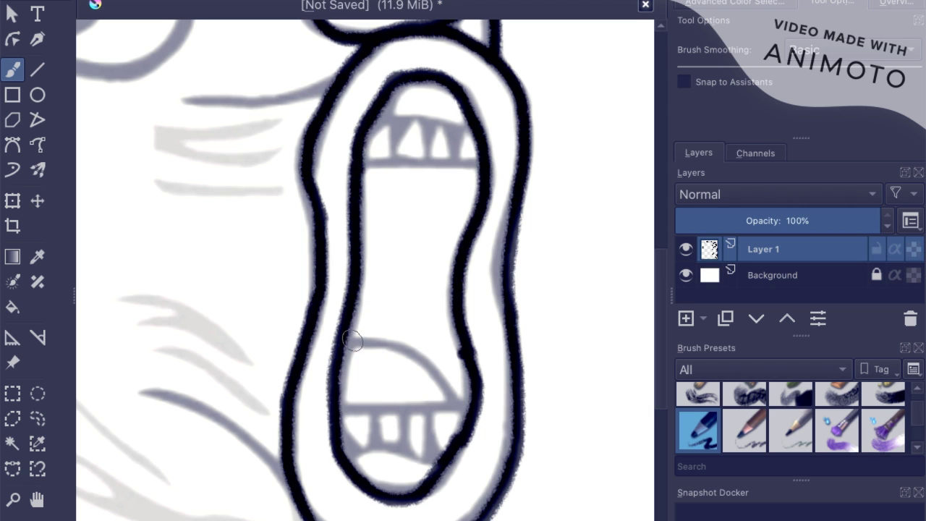
{"action": "mouse_move", "coordinate": [353, 340]}
{"action": "left_mouse_down"}
{"action": "mouse_move", "coordinate": [409, 353]}
{"action": "mouse_move", "coordinate": [462, 402]}
{"action": "mouse_move", "coordinate": [347, 408]}
{"action": "left_mouse_up"}
{"action": "mouse_move", "coordinate": [353, 465]}
{"action": "left_mouse_down"}
{"action": "mouse_move", "coordinate": [384, 454]}
{"action": "mouse_move", "coordinate": [425, 463]}
{"action": "left_mouse_up"}
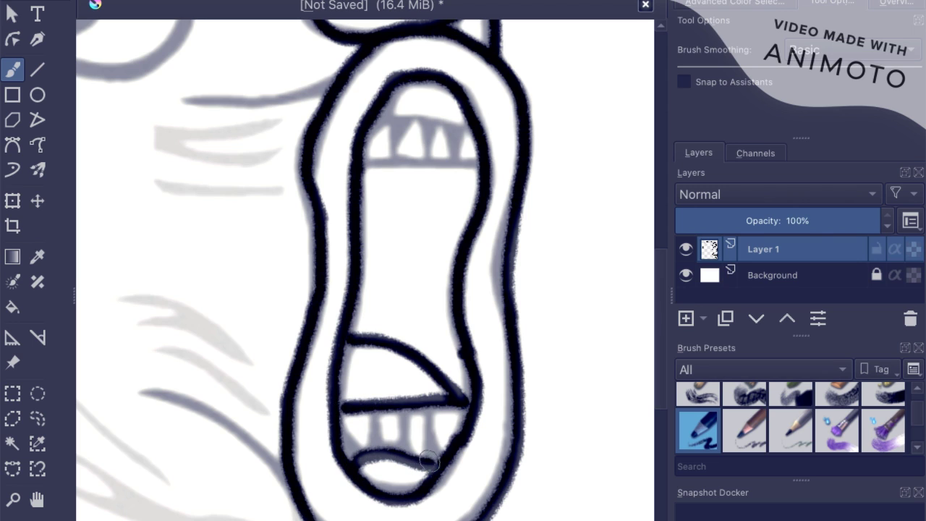
{"action": "left_click_drag", "start_coordinate": [360, 168], "coordinate": [481, 166]}
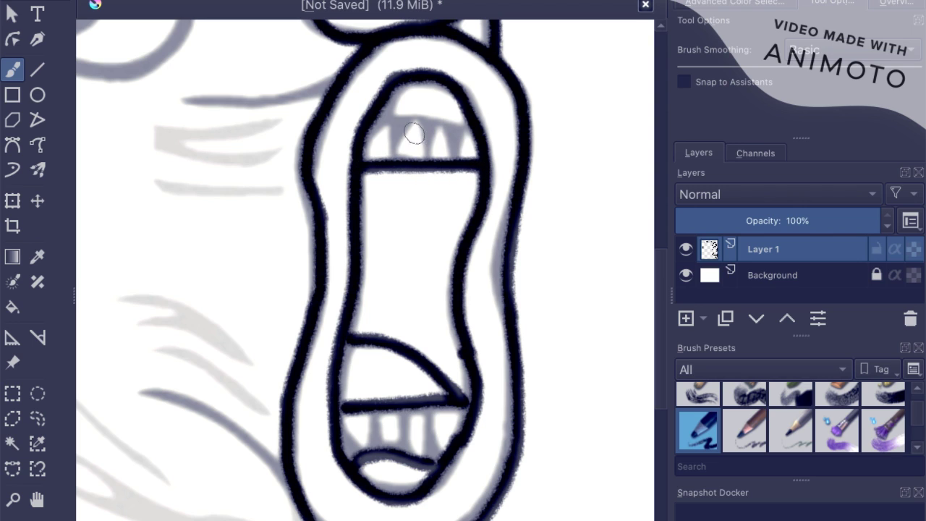
{"action": "left_click_drag", "start_coordinate": [381, 115], "coordinate": [463, 125]}
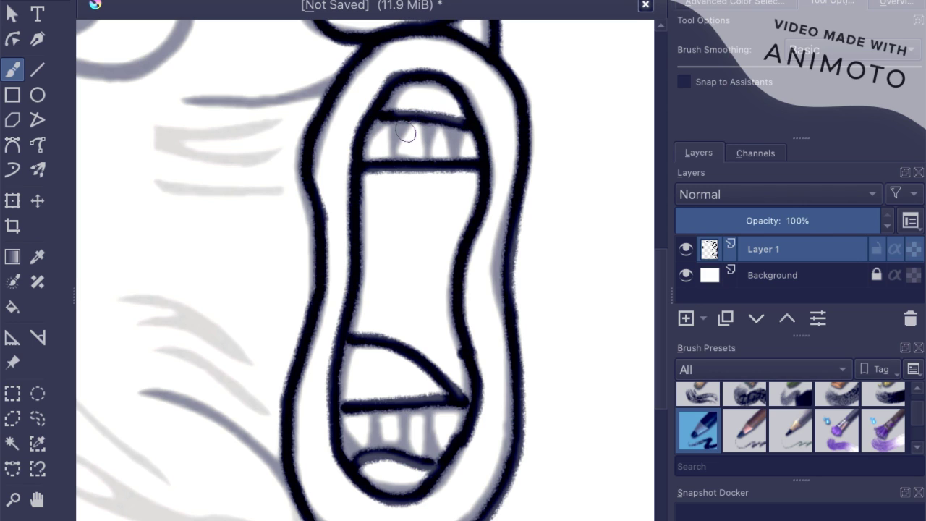
- Draw the gaps between the individual lower and upper teeth, redoing the faulty upper stroke
{"action": "left_click_drag", "start_coordinate": [343, 429], "coordinate": [360, 442]}
{"action": "mouse_move", "coordinate": [374, 411]}
{"action": "left_mouse_down"}
{"action": "mouse_move", "coordinate": [379, 437]}
{"action": "mouse_move", "coordinate": [394, 435]}
{"action": "mouse_move", "coordinate": [400, 411]}
{"action": "mouse_move", "coordinate": [402, 441]}
{"action": "mouse_move", "coordinate": [431, 429]}
{"action": "mouse_move", "coordinate": [433, 406]}
{"action": "mouse_move", "coordinate": [411, 412]}
{"action": "left_mouse_up"}
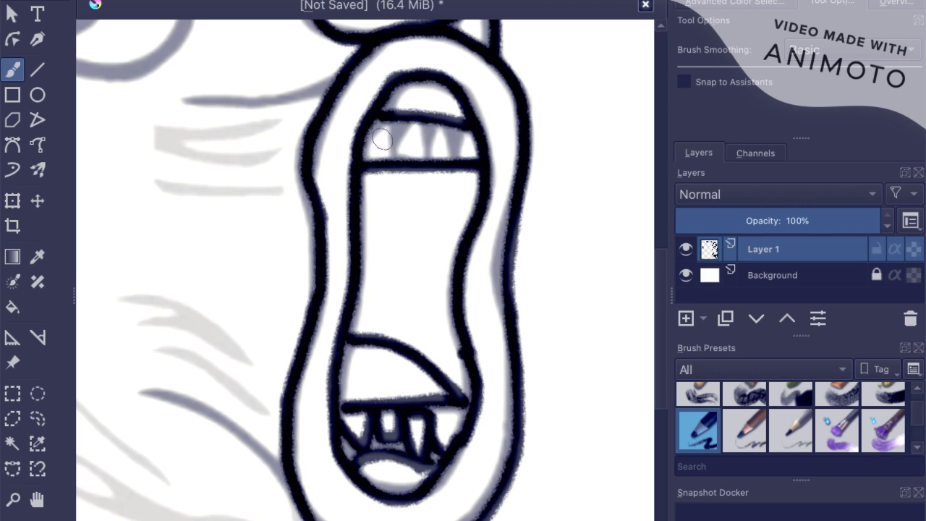
{"action": "mouse_move", "coordinate": [382, 140]}
{"action": "left_mouse_down"}
{"action": "mouse_move", "coordinate": [371, 140]}
{"action": "mouse_move", "coordinate": [384, 120]}
{"action": "mouse_move", "coordinate": [395, 175]}
{"action": "left_mouse_up"}
{"action": "left_click", "coordinate": [400, 149], "text": "ctrl"}
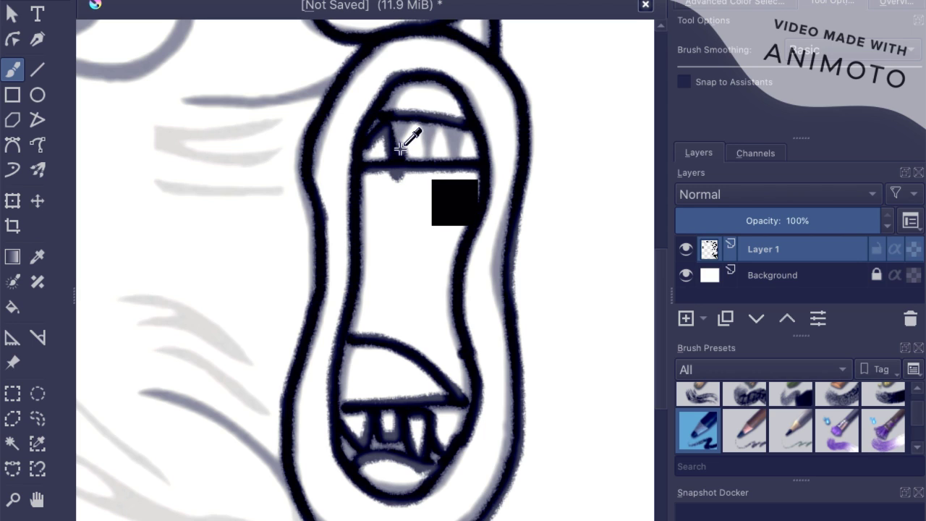
{"action": "key", "text": "ctrl+z"}
{"action": "mouse_move", "coordinate": [363, 148]}
{"action": "left_mouse_down"}
{"action": "mouse_move", "coordinate": [387, 128]}
{"action": "mouse_move", "coordinate": [394, 162]}
{"action": "mouse_move", "coordinate": [414, 118]}
{"action": "mouse_move", "coordinate": [436, 155]}
{"action": "mouse_move", "coordinate": [445, 118]}
{"action": "mouse_move", "coordinate": [464, 158]}
{"action": "mouse_move", "coordinate": [471, 127]}
{"action": "left_mouse_up"}
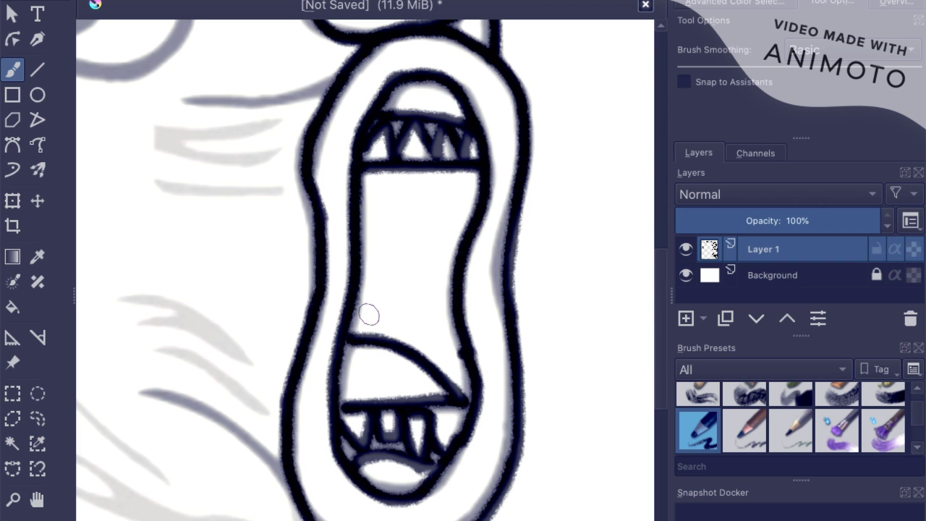
- Trace the line running from the upper lip across the cheek and the wrinkles beneath it
{"action": "mouse_move", "coordinate": [368, 314]}
{"action": "left_mouse_down"}
{"action": "mouse_move", "coordinate": [392, 324]}
{"action": "mouse_move", "coordinate": [464, 319]}
{"action": "left_mouse_up"}
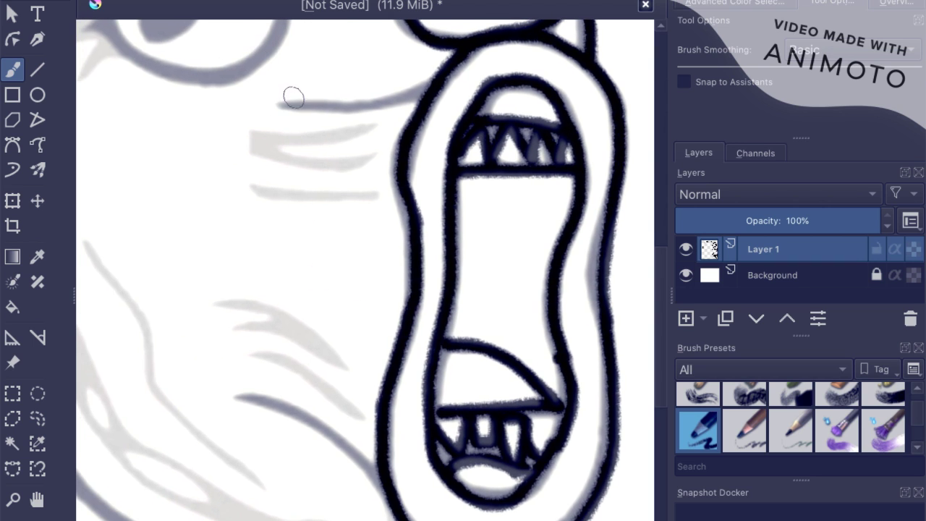
{"action": "mouse_move", "coordinate": [282, 103]}
{"action": "left_mouse_down"}
{"action": "mouse_move", "coordinate": [380, 109]}
{"action": "mouse_move", "coordinate": [430, 82]}
{"action": "left_mouse_up"}
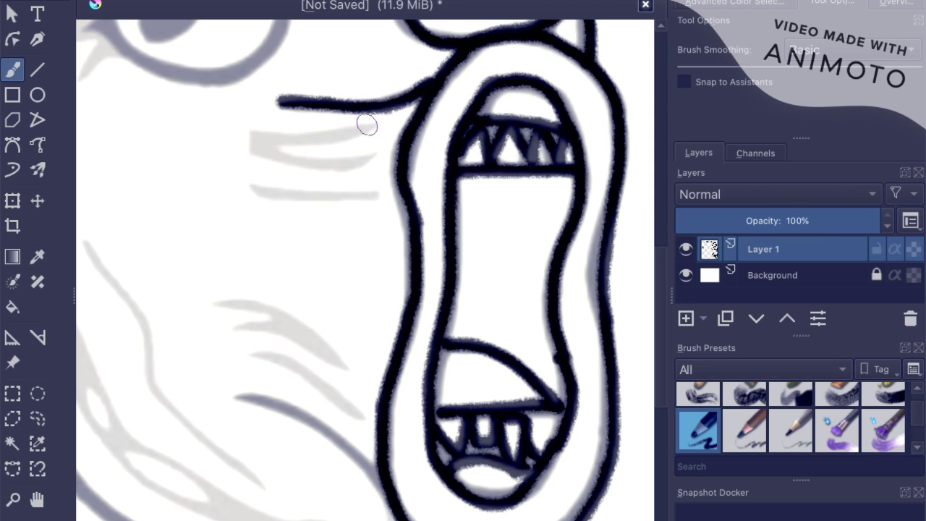
{"action": "mouse_move", "coordinate": [370, 127]}
{"action": "left_mouse_down"}
{"action": "mouse_move", "coordinate": [258, 133]}
{"action": "mouse_move", "coordinate": [256, 149]}
{"action": "mouse_move", "coordinate": [307, 164]}
{"action": "mouse_move", "coordinate": [383, 152]}
{"action": "left_mouse_up"}
{"action": "left_click_drag", "start_coordinate": [374, 196], "coordinate": [253, 186]}
- Trace the curved wrinkles on the lower cheek and the longer crease that joins the mouth outline
{"action": "scroll", "coordinate": [337, 252], "scroll_direction": "down", "scroll_amount": 5}
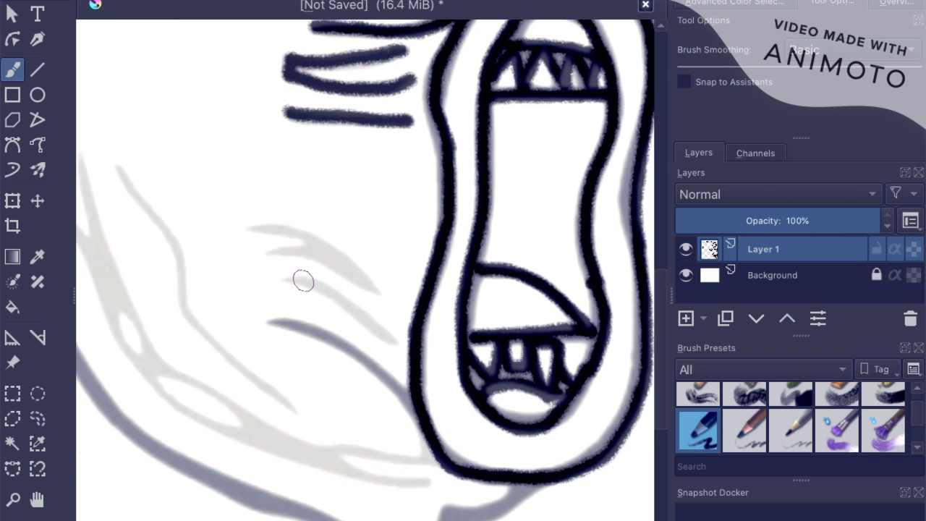
{"action": "mouse_move", "coordinate": [245, 228]}
{"action": "left_mouse_down"}
{"action": "mouse_move", "coordinate": [324, 242]}
{"action": "mouse_move", "coordinate": [360, 269]}
{"action": "mouse_move", "coordinate": [376, 292]}
{"action": "mouse_move", "coordinate": [304, 245]}
{"action": "mouse_move", "coordinate": [270, 250]}
{"action": "mouse_move", "coordinate": [390, 341]}
{"action": "left_mouse_up"}
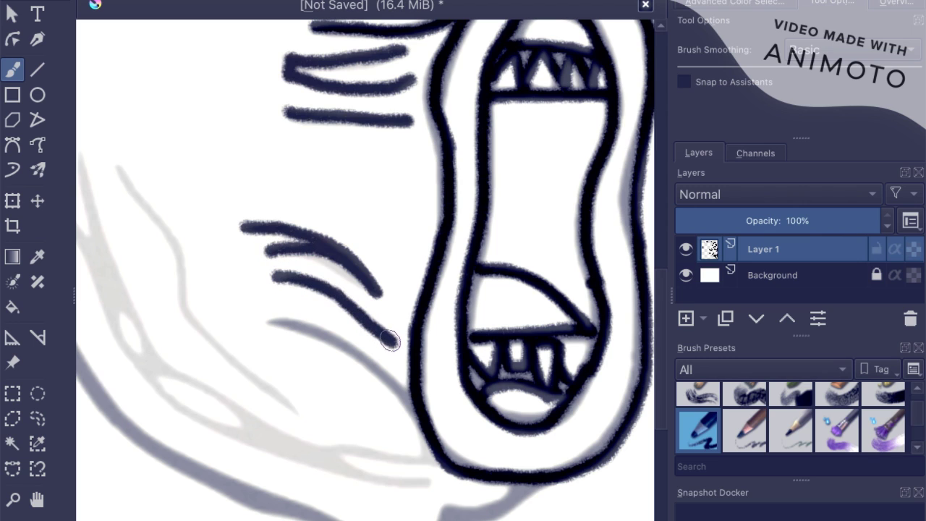
{"action": "mouse_move", "coordinate": [269, 322]}
{"action": "left_mouse_down"}
{"action": "mouse_move", "coordinate": [343, 347]}
{"action": "mouse_move", "coordinate": [413, 412]}
{"action": "left_mouse_up"}
- Trace the chin and the jawline up the left side of the face to close the head's outline
{"action": "left_click_drag", "start_coordinate": [413, 412], "coordinate": [400, 316]}
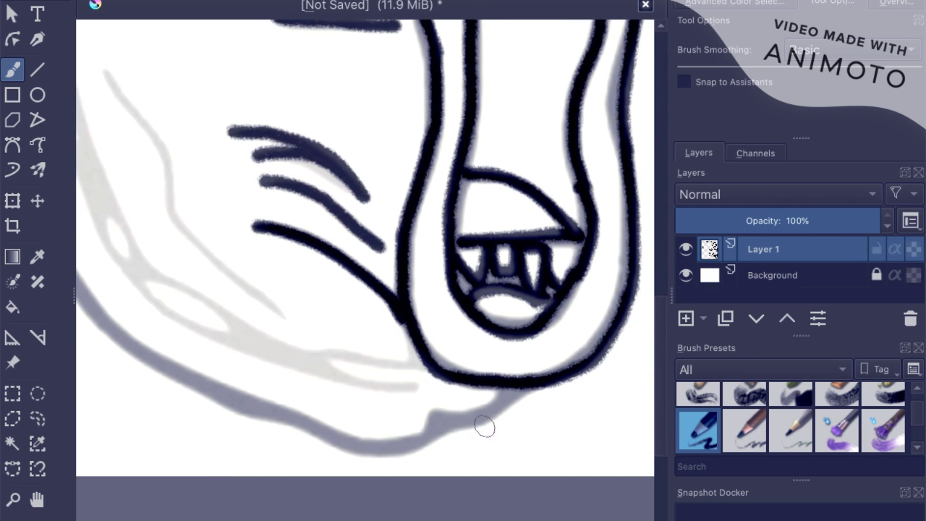
{"action": "mouse_move", "coordinate": [517, 387]}
{"action": "left_mouse_down"}
{"action": "mouse_move", "coordinate": [468, 419]}
{"action": "mouse_move", "coordinate": [437, 418]}
{"action": "mouse_move", "coordinate": [400, 449]}
{"action": "mouse_move", "coordinate": [368, 453]}
{"action": "mouse_move", "coordinate": [228, 407]}
{"action": "mouse_move", "coordinate": [103, 320]}
{"action": "mouse_move", "coordinate": [197, 367]}
{"action": "mouse_move", "coordinate": [327, 491]}
{"action": "left_mouse_up"}
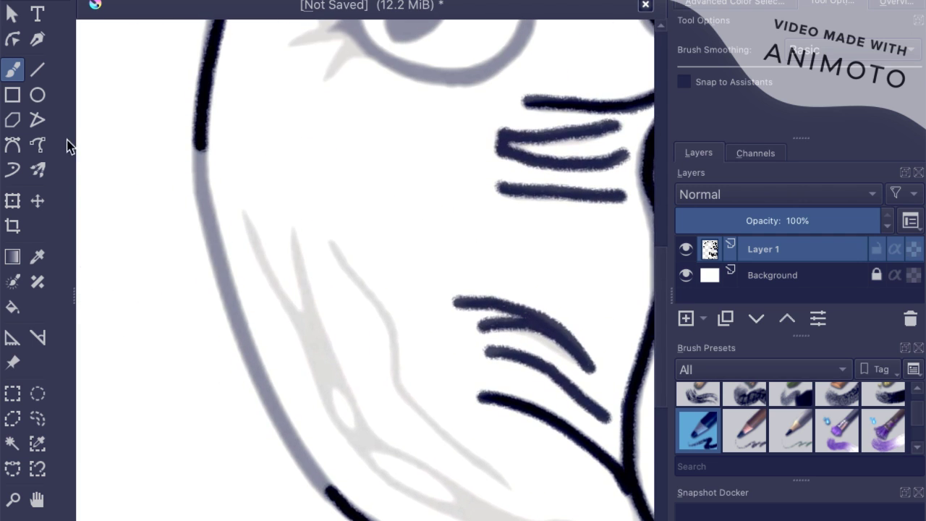
{"action": "mouse_move", "coordinate": [201, 149]}
{"action": "left_mouse_down"}
{"action": "mouse_move", "coordinate": [219, 274]}
{"action": "mouse_move", "coordinate": [278, 410]}
{"action": "mouse_move", "coordinate": [335, 505]}
{"action": "left_mouse_up"}
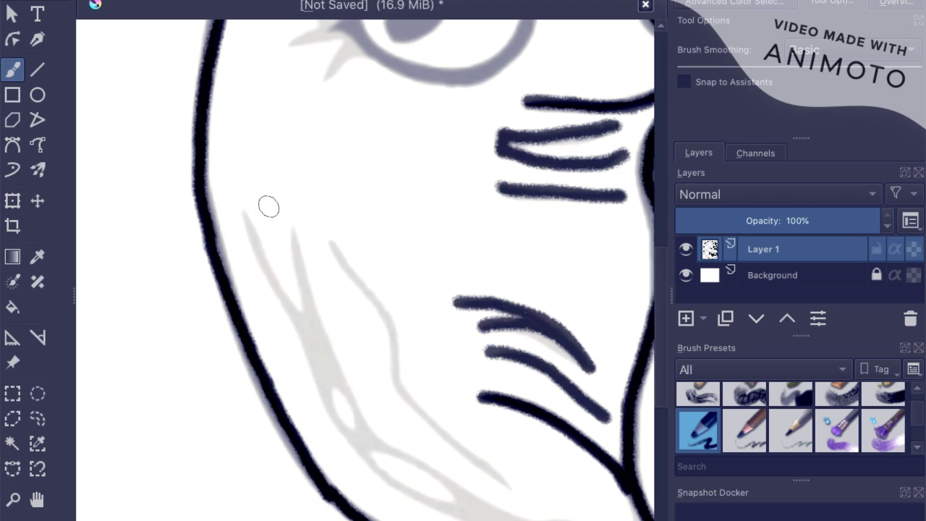
- Trace the two merging creases along the left jaw and fill the area where they join
{"action": "mouse_move", "coordinate": [236, 208]}
{"action": "left_mouse_down"}
{"action": "mouse_move", "coordinate": [308, 338]}
{"action": "mouse_move", "coordinate": [329, 413]}
{"action": "mouse_move", "coordinate": [355, 453]}
{"action": "mouse_move", "coordinate": [387, 480]}
{"action": "mouse_move", "coordinate": [405, 482]}
{"action": "left_mouse_up"}
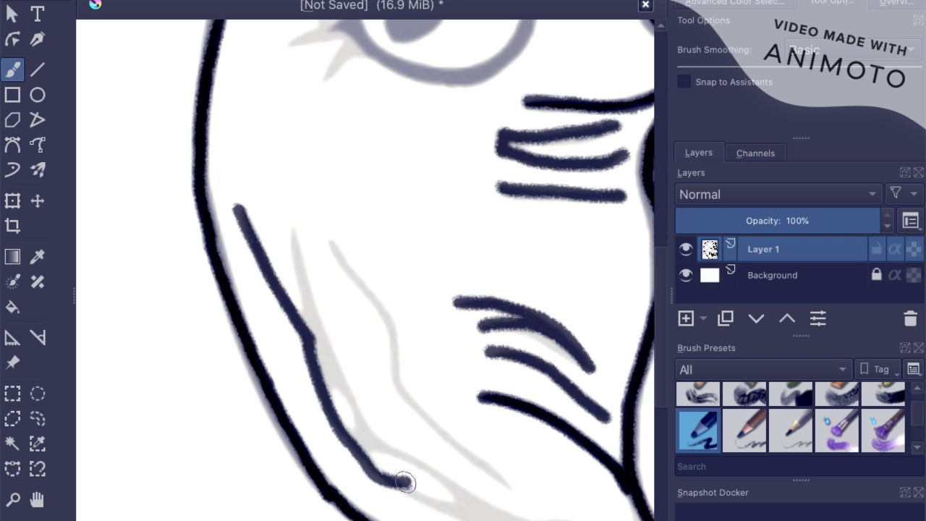
{"action": "key", "text": "ctrl+z"}
{"action": "mouse_move", "coordinate": [314, 337]}
{"action": "left_mouse_down"}
{"action": "mouse_move", "coordinate": [333, 416]}
{"action": "mouse_move", "coordinate": [364, 464]}
{"action": "mouse_move", "coordinate": [469, 512]}
{"action": "left_mouse_up"}
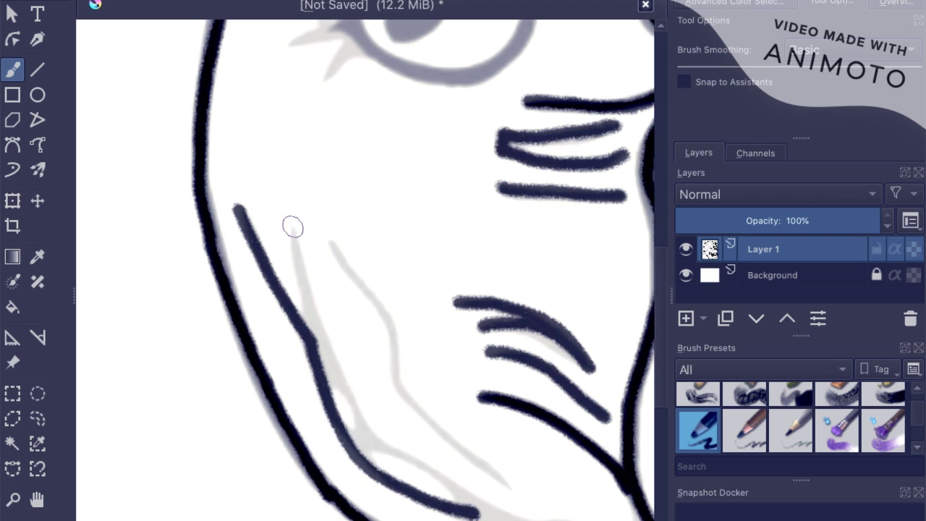
{"action": "mouse_move", "coordinate": [292, 227]}
{"action": "left_mouse_down"}
{"action": "mouse_move", "coordinate": [301, 291]}
{"action": "mouse_move", "coordinate": [348, 398]}
{"action": "mouse_move", "coordinate": [375, 432]}
{"action": "mouse_move", "coordinate": [470, 506]}
{"action": "mouse_move", "coordinate": [533, 516]}
{"action": "left_mouse_up"}
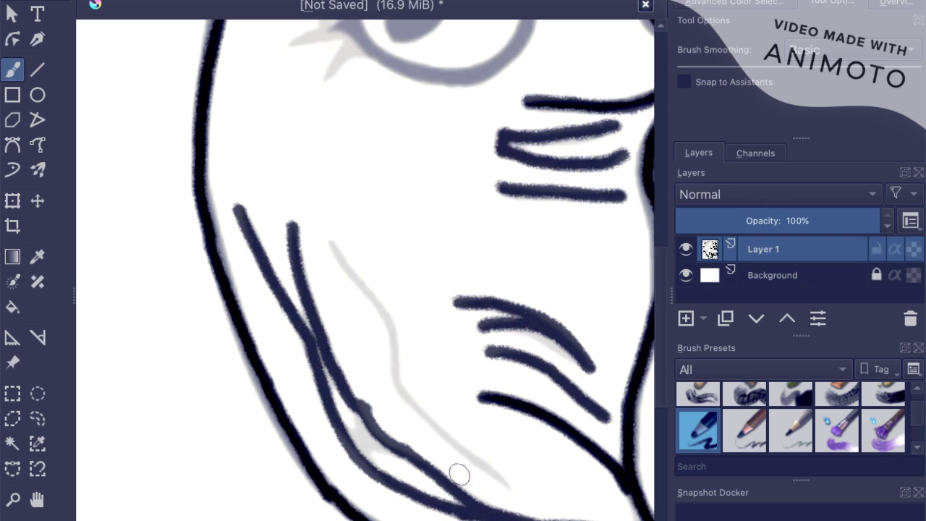
{"action": "left_click_drag", "start_coordinate": [344, 430], "coordinate": [357, 411]}
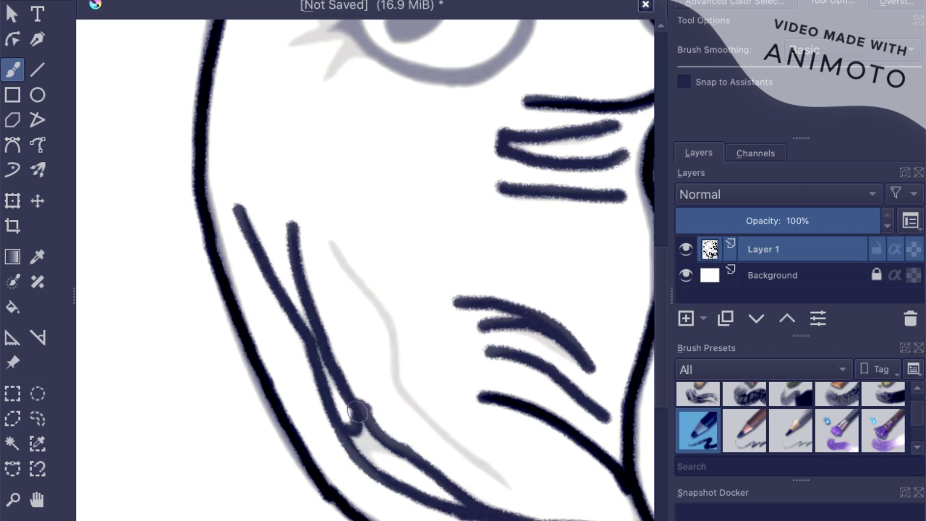
{"action": "mouse_move", "coordinate": [370, 458]}
{"action": "left_mouse_down"}
{"action": "mouse_move", "coordinate": [390, 447]}
{"action": "mouse_move", "coordinate": [351, 434]}
{"action": "mouse_move", "coordinate": [361, 452]}
{"action": "mouse_move", "coordinate": [364, 426]}
{"action": "left_mouse_up"}
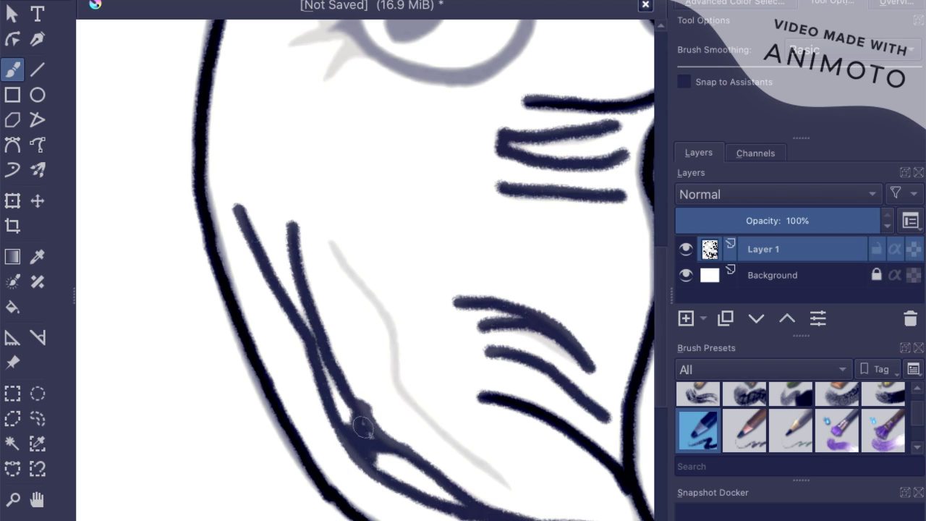
- Trace the third jaw crease nearest the cheek wrinkles, redrawing it after undoing the first stroke
{"action": "left_click_drag", "start_coordinate": [329, 346], "coordinate": [274, 377]}
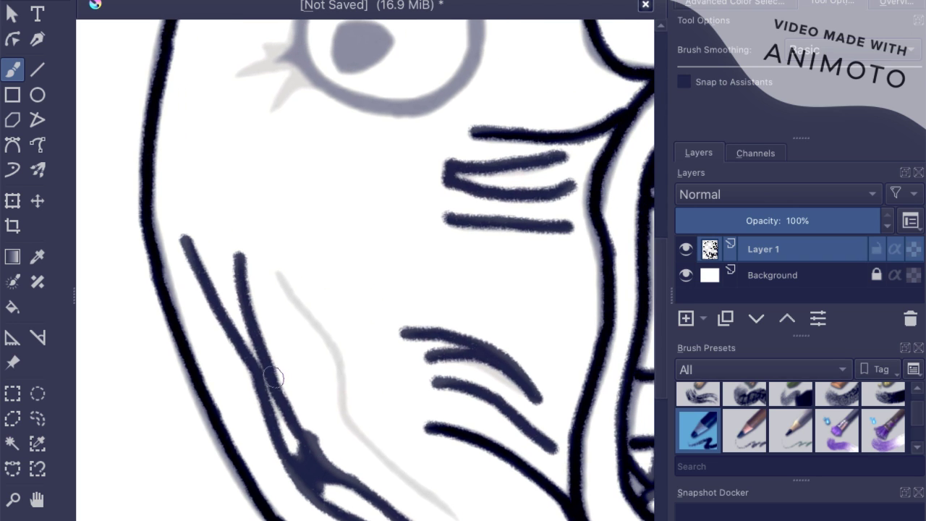
{"action": "mouse_move", "coordinate": [275, 271]}
{"action": "left_mouse_down"}
{"action": "mouse_move", "coordinate": [325, 328]}
{"action": "mouse_move", "coordinate": [347, 418]}
{"action": "mouse_move", "coordinate": [404, 486]}
{"action": "mouse_move", "coordinate": [440, 498]}
{"action": "left_mouse_up"}
{"action": "key", "text": "ctrl+z"}
{"action": "mouse_move", "coordinate": [281, 275]}
{"action": "left_mouse_down"}
{"action": "mouse_move", "coordinate": [352, 382]}
{"action": "mouse_move", "coordinate": [356, 425]}
{"action": "mouse_move", "coordinate": [434, 514]}
{"action": "left_mouse_up"}
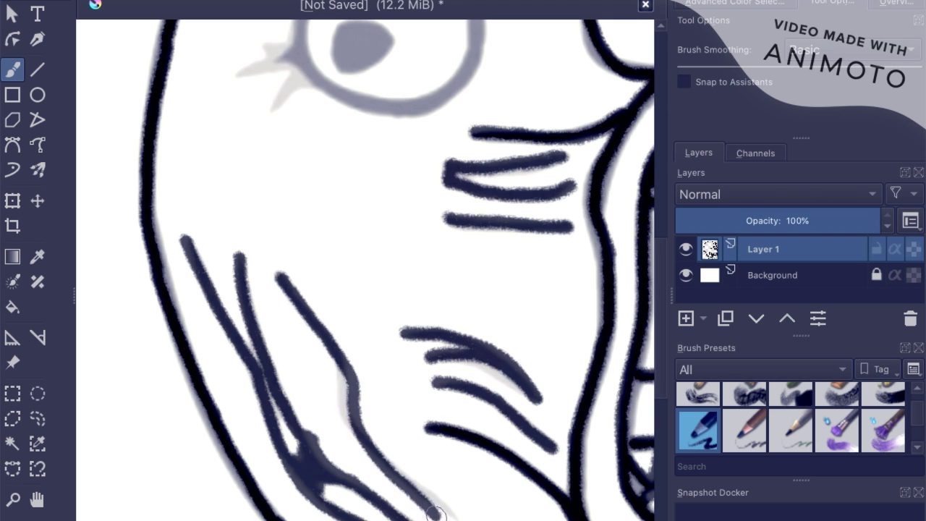
- Trace the heavy eyebrow above the unfinished eye and fill its thick shape in solid black
{"action": "scroll", "coordinate": [434, 419], "scroll_direction": "up", "scroll_amount": 5}
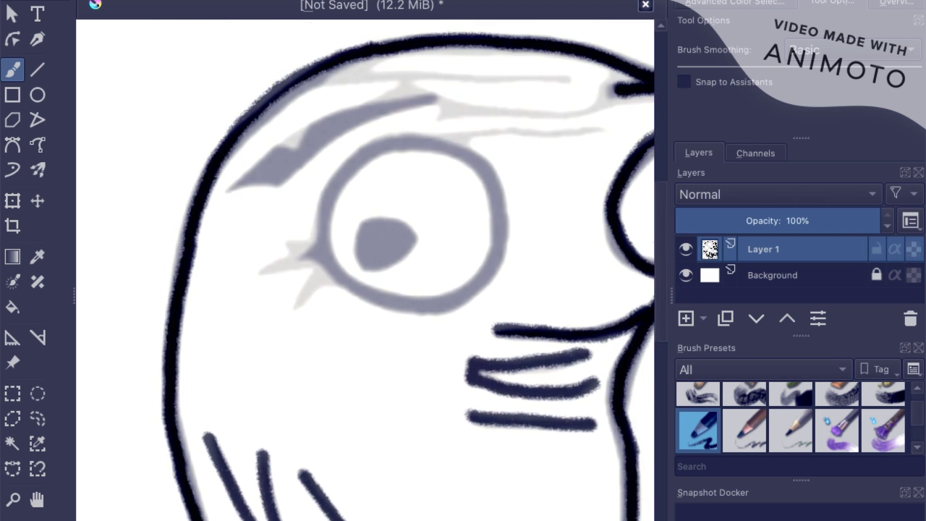
{"action": "mouse_move", "coordinate": [248, 226]}
{"action": "left_mouse_down"}
{"action": "mouse_move", "coordinate": [208, 235]}
{"action": "mouse_move", "coordinate": [259, 233]}
{"action": "mouse_move", "coordinate": [333, 175]}
{"action": "mouse_move", "coordinate": [421, 148]}
{"action": "left_mouse_up"}
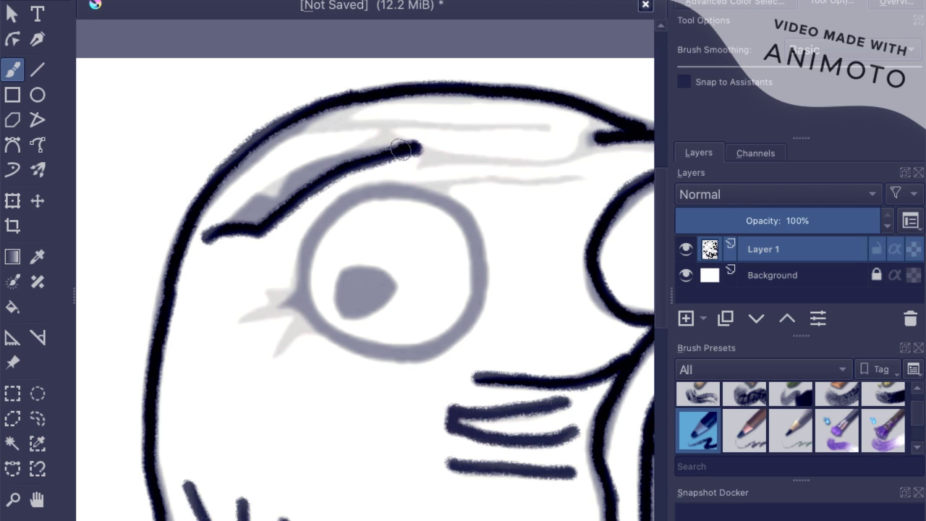
{"action": "mouse_move", "coordinate": [360, 159]}
{"action": "left_mouse_down"}
{"action": "mouse_move", "coordinate": [295, 173]}
{"action": "mouse_move", "coordinate": [279, 204]}
{"action": "mouse_move", "coordinate": [259, 201]}
{"action": "mouse_move", "coordinate": [228, 222]}
{"action": "mouse_move", "coordinate": [251, 221]}
{"action": "mouse_move", "coordinate": [299, 184]}
{"action": "left_mouse_up"}
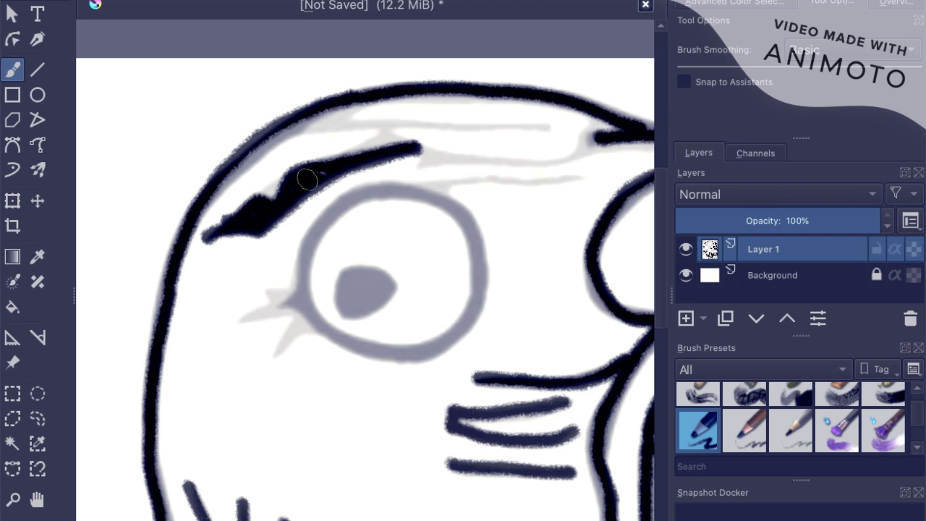
{"action": "left_click_drag", "start_coordinate": [281, 132], "coordinate": [536, 126]}
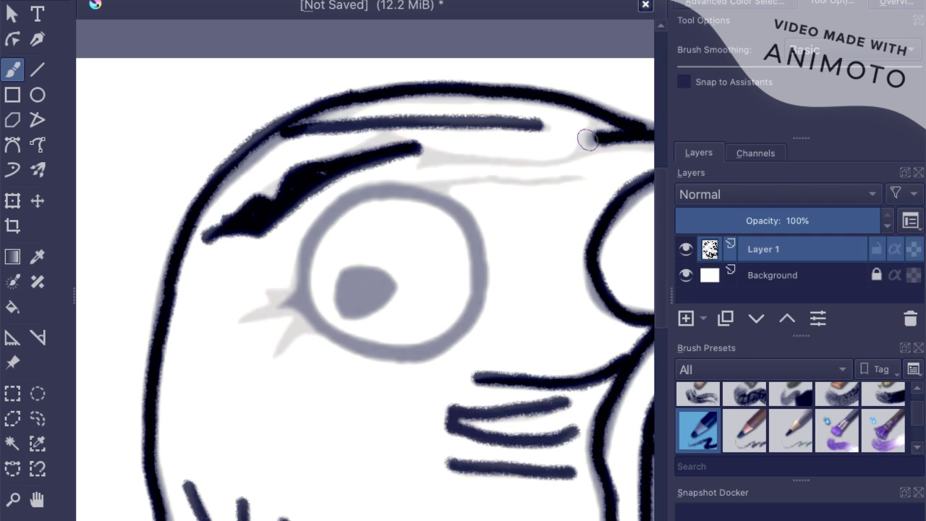
{"action": "mouse_move", "coordinate": [587, 139]}
{"action": "left_mouse_down"}
{"action": "mouse_move", "coordinate": [545, 164]}
{"action": "mouse_move", "coordinate": [437, 156]}
{"action": "left_mouse_up"}
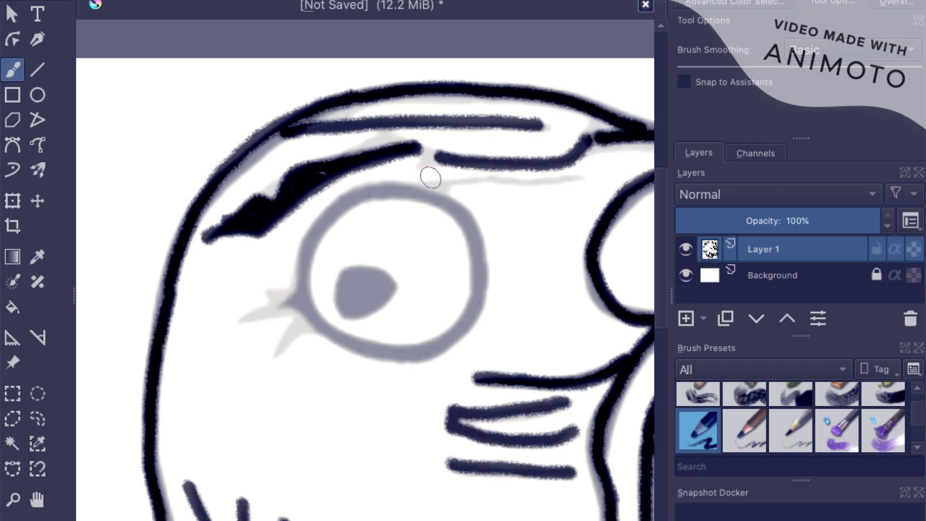
{"action": "key", "text": "ctrl+z"}
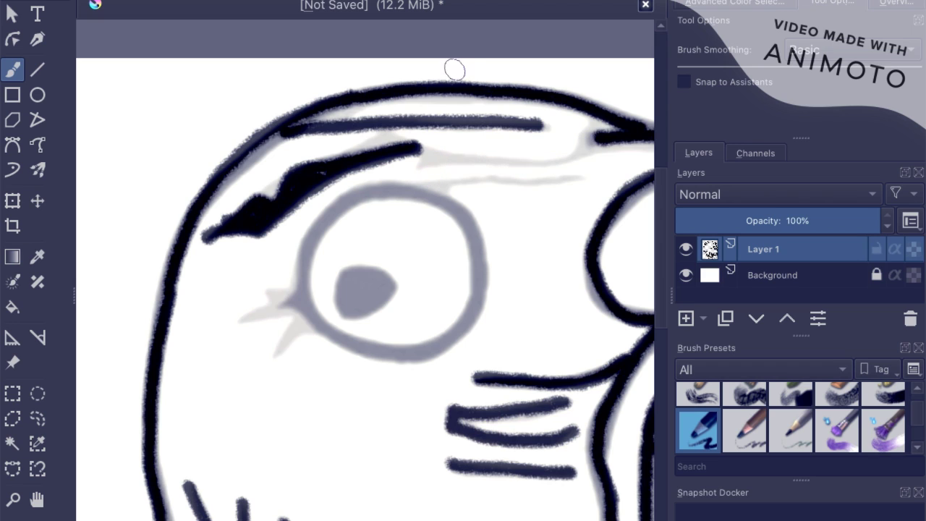
{"action": "key", "text": "ctrl+z"}
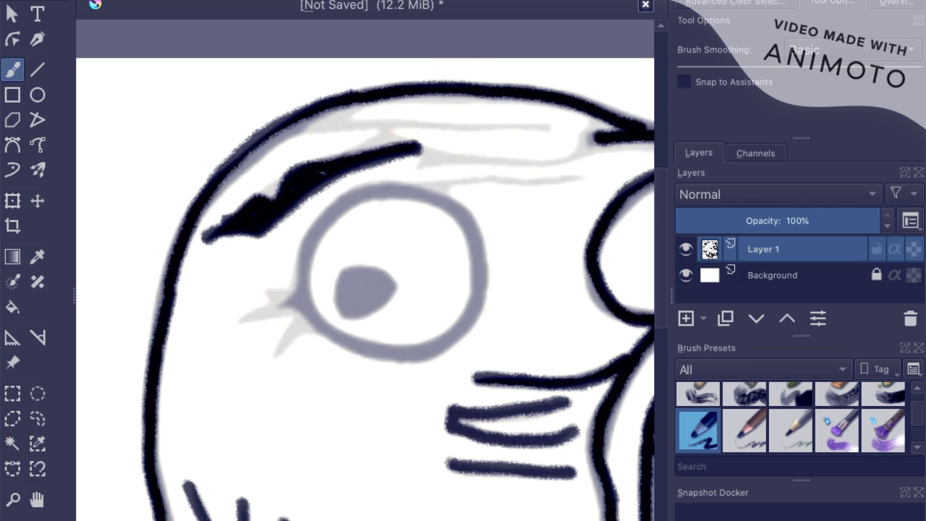
- Trace the round outline of the remaining eye with its small corner spur, and fill in the pupil solid black
{"action": "mouse_move", "coordinate": [283, 302]}
{"action": "left_mouse_down"}
{"action": "mouse_move", "coordinate": [332, 221]}
{"action": "mouse_move", "coordinate": [387, 195]}
{"action": "mouse_move", "coordinate": [442, 204]}
{"action": "mouse_move", "coordinate": [481, 254]}
{"action": "mouse_move", "coordinate": [478, 314]}
{"action": "mouse_move", "coordinate": [458, 344]}
{"action": "mouse_move", "coordinate": [444, 349]}
{"action": "mouse_move", "coordinate": [384, 350]}
{"action": "mouse_move", "coordinate": [324, 323]}
{"action": "mouse_move", "coordinate": [295, 291]}
{"action": "left_mouse_up"}
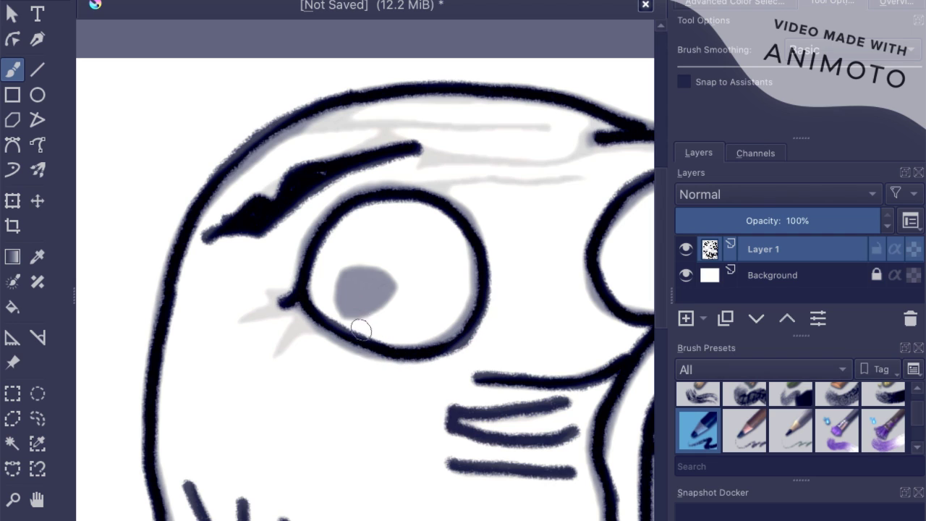
{"action": "mouse_move", "coordinate": [344, 311]}
{"action": "left_mouse_down"}
{"action": "mouse_move", "coordinate": [339, 283]}
{"action": "mouse_move", "coordinate": [357, 266]}
{"action": "mouse_move", "coordinate": [381, 275]}
{"action": "mouse_move", "coordinate": [390, 294]}
{"action": "mouse_move", "coordinate": [355, 315]}
{"action": "mouse_move", "coordinate": [344, 281]}
{"action": "mouse_move", "coordinate": [364, 285]}
{"action": "mouse_move", "coordinate": [371, 304]}
{"action": "mouse_move", "coordinate": [351, 296]}
{"action": "mouse_move", "coordinate": [375, 282]}
{"action": "left_mouse_up"}
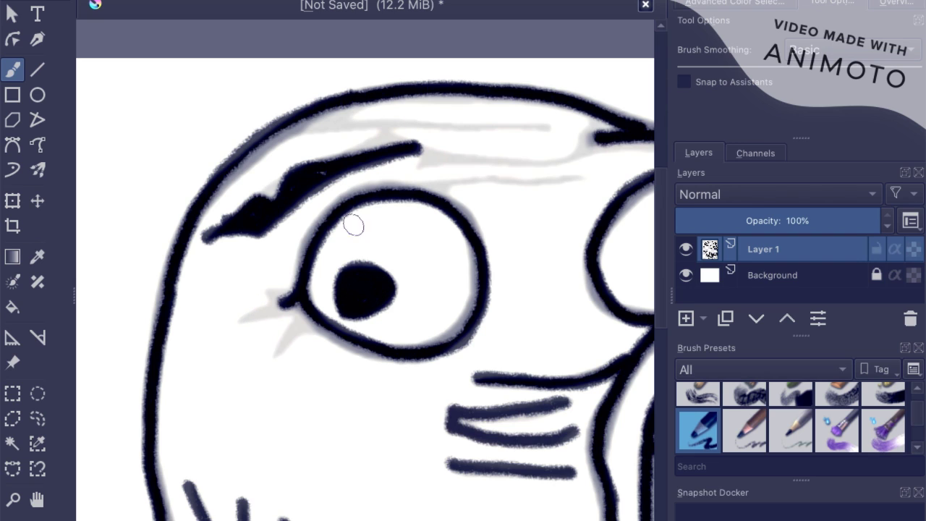
- Switch to the thinner pencil brush preset and trace the small eye-corner creases and the three forehead wrinkles
{"action": "left_click", "coordinate": [372, 3]}
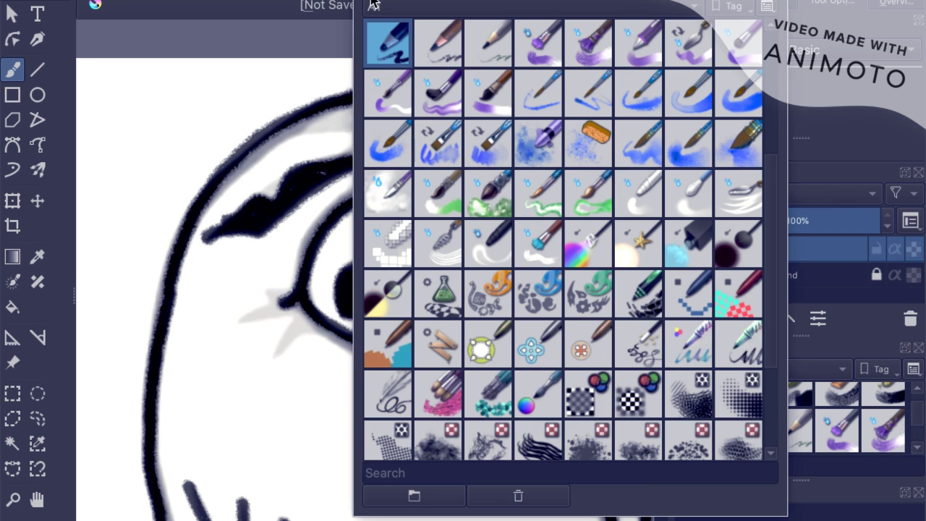
{"action": "left_click", "coordinate": [447, 45]}
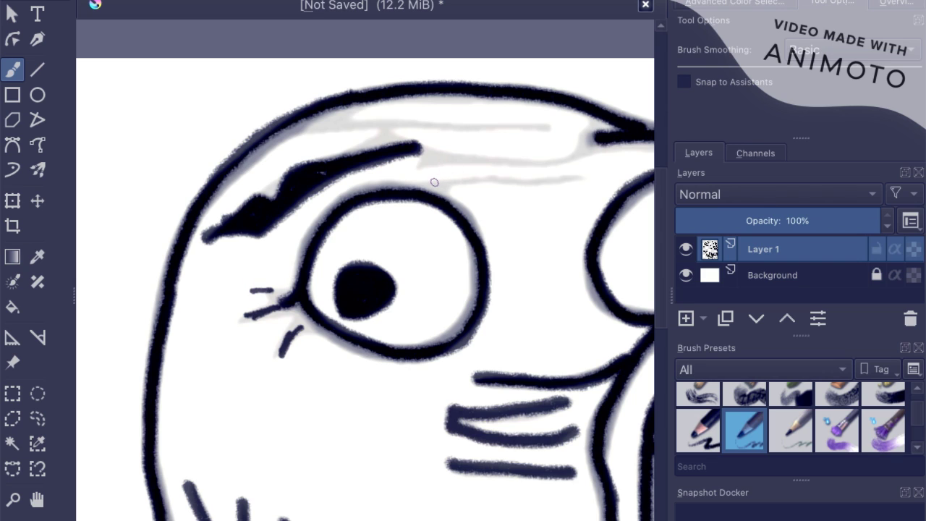
{"action": "left_click_drag", "start_coordinate": [434, 182], "coordinate": [530, 179]}
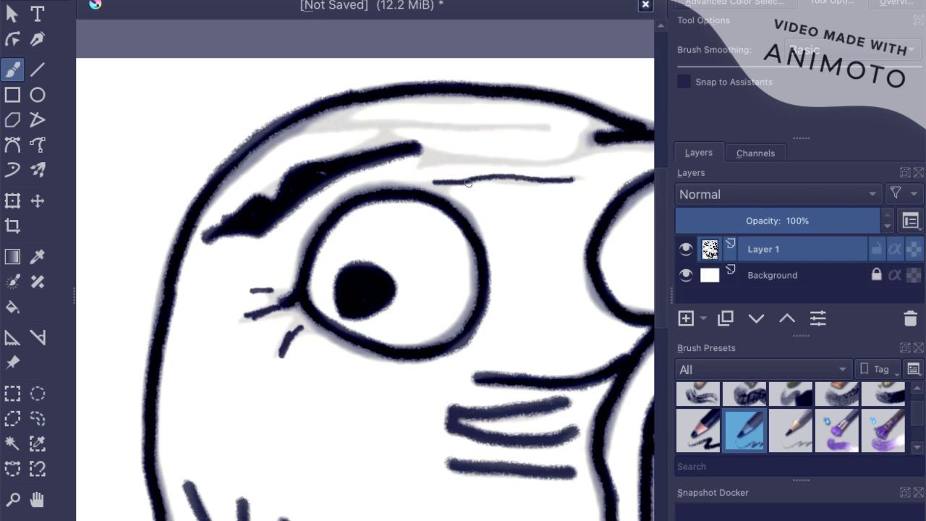
{"action": "left_click_drag", "start_coordinate": [421, 160], "coordinate": [521, 156]}
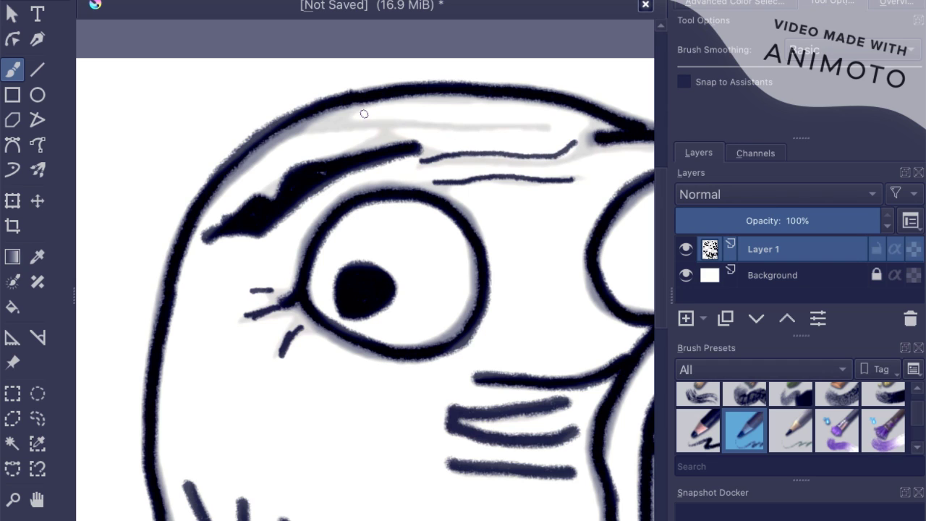
{"action": "left_click_drag", "start_coordinate": [307, 128], "coordinate": [499, 117]}
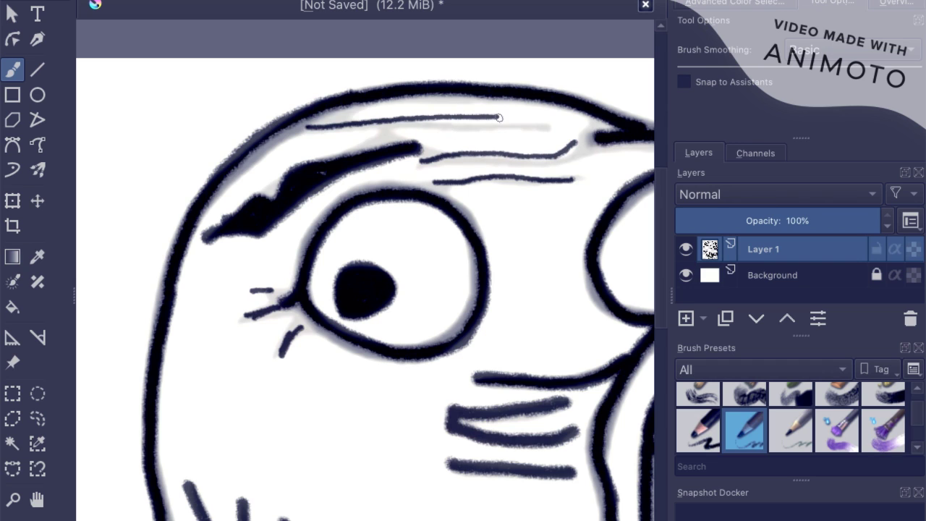
- Move the faded reference image off the canvas with the Reference Images tool, away from the line art
{"action": "scroll", "coordinate": [533, 124], "scroll_direction": "down", "scroll_amount": 4}
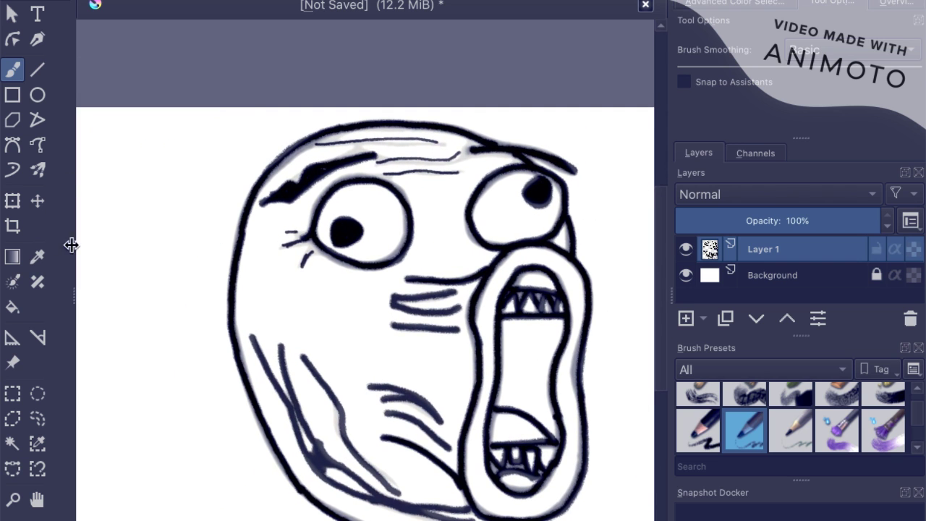
{"action": "left_click", "coordinate": [13, 361]}
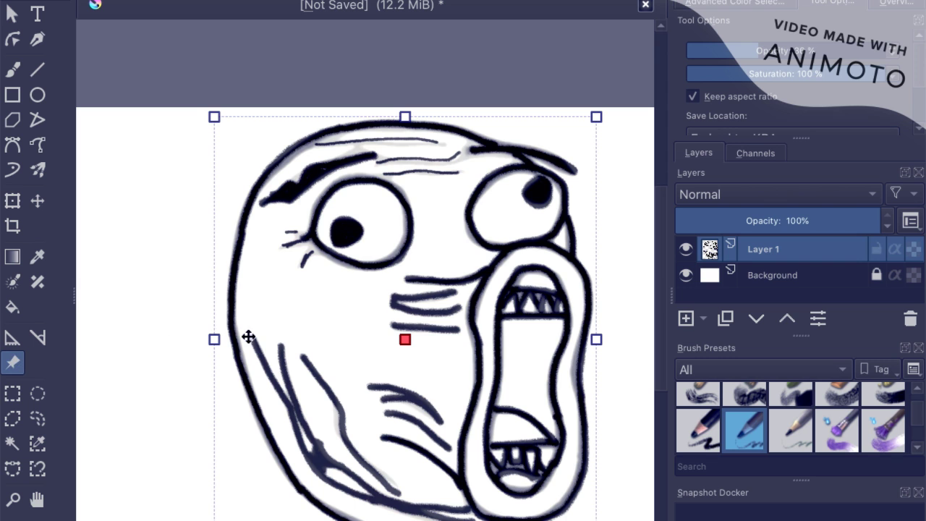
{"action": "mouse_move", "coordinate": [248, 336]}
{"action": "left_mouse_down"}
{"action": "mouse_move", "coordinate": [485, 314]}
{"action": "mouse_move", "coordinate": [554, 335]}
{"action": "mouse_move", "coordinate": [659, 344]}
{"action": "left_mouse_up"}
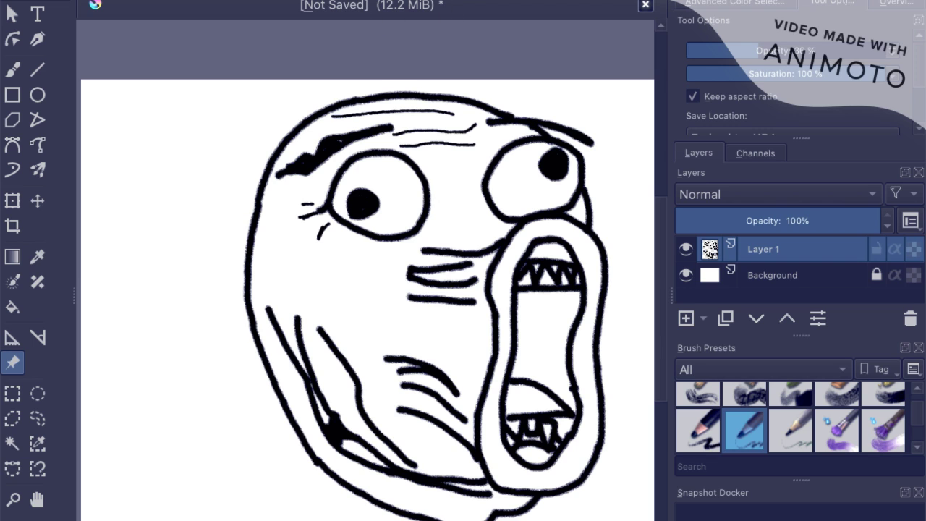
- Return to freehand painting with the small eraser preset and erase the filled blob where the jaw creases merge
{"action": "left_click", "coordinate": [13, 69]}
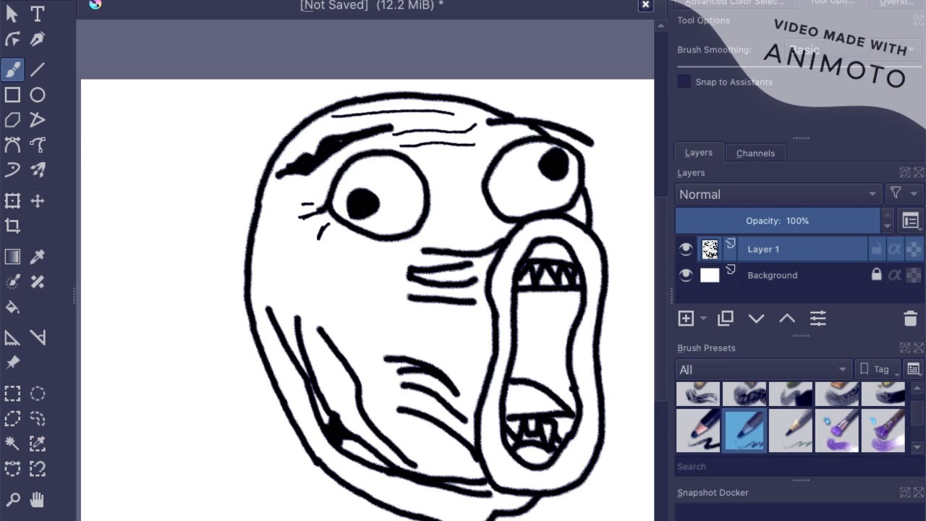
{"action": "left_click", "coordinate": [389, 4]}
{"action": "scroll", "coordinate": [518, 160], "scroll_direction": "up", "scroll_amount": 5}
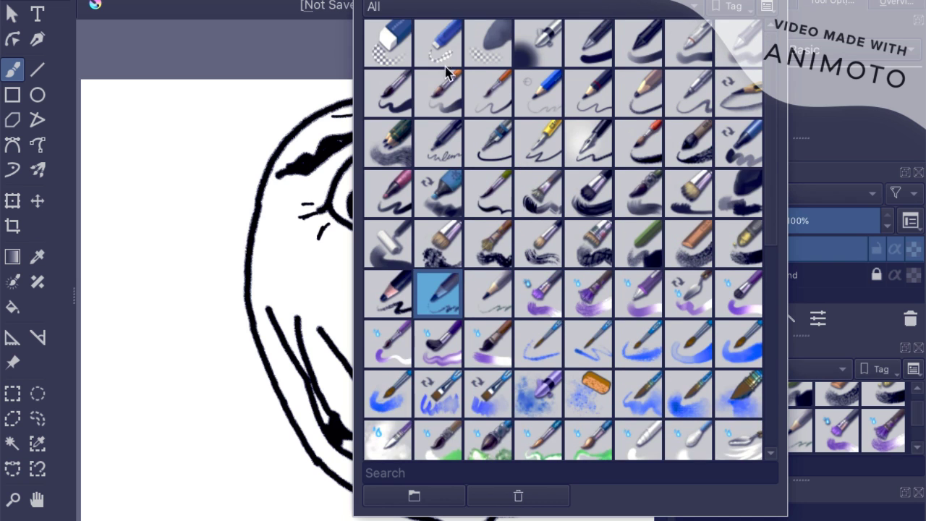
{"action": "left_click", "coordinate": [440, 44]}
{"action": "scroll", "coordinate": [294, 289], "scroll_direction": "down", "scroll_amount": 4}
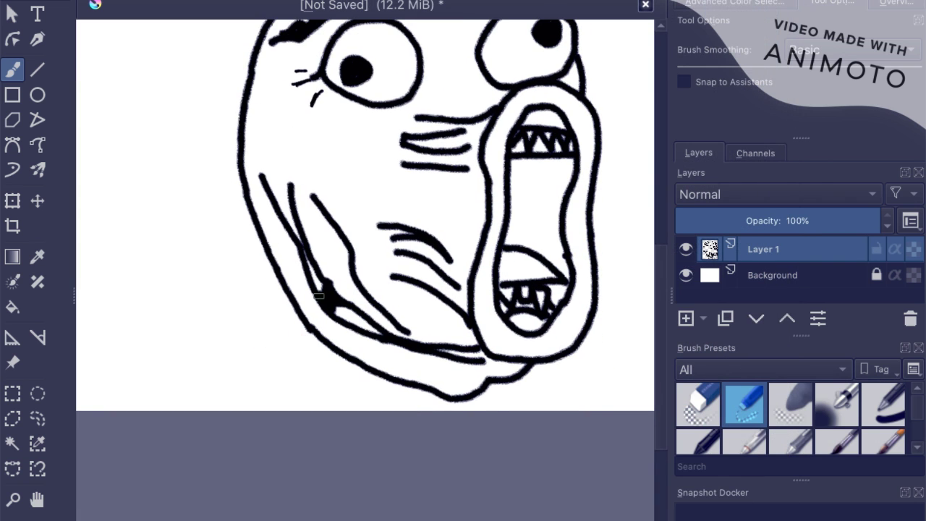
{"action": "left_click_drag", "start_coordinate": [316, 286], "coordinate": [333, 311]}
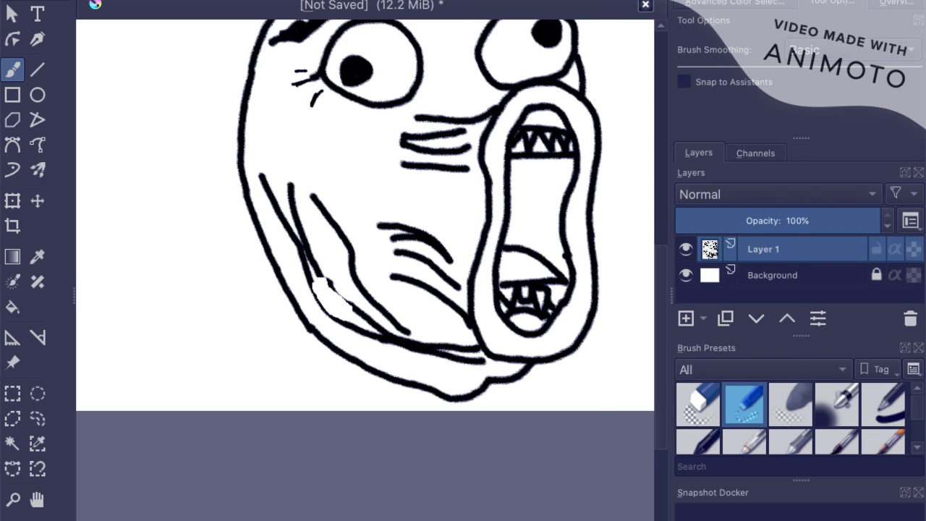
- Switch back to the thick pencil preset and redraw the jaw crease lines across the erased gap
{"action": "key", "text": "F6"}
{"action": "left_click", "coordinate": [389, 296]}
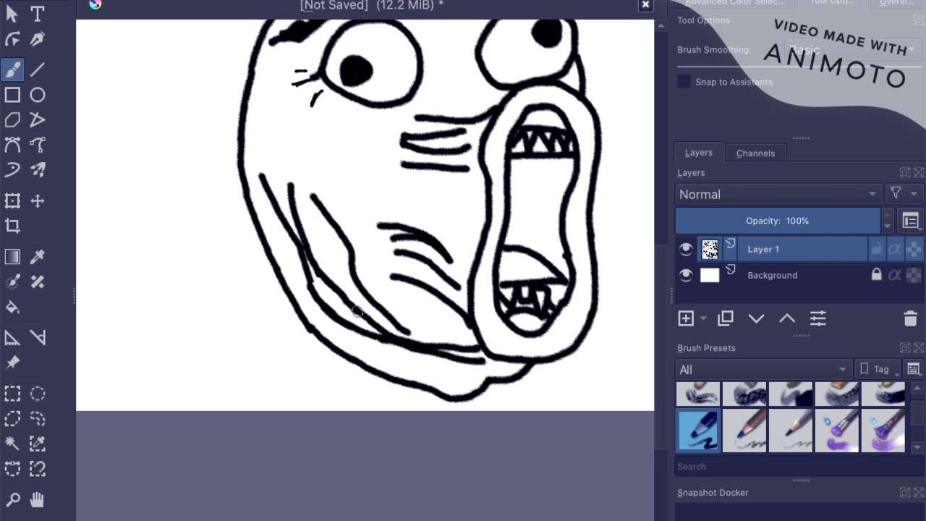
{"action": "scroll", "coordinate": [319, 268], "scroll_direction": "up", "scroll_amount": 5}
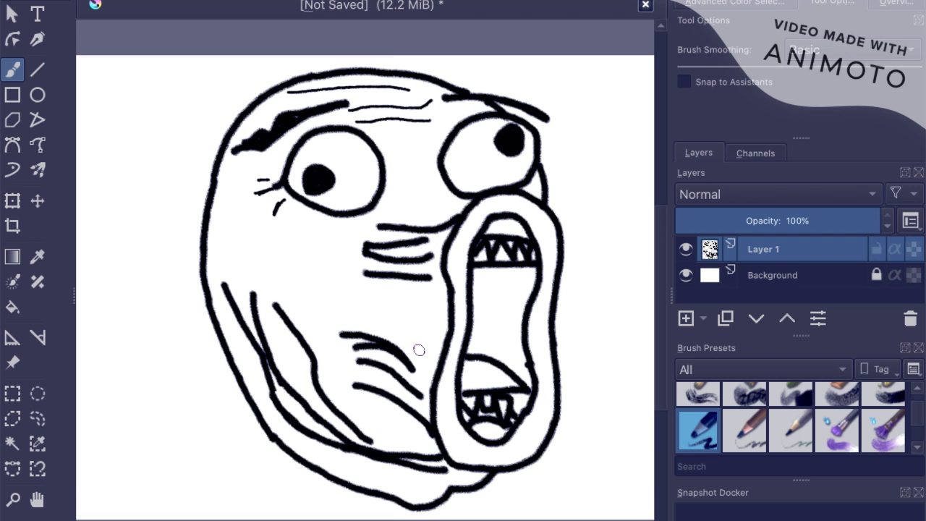